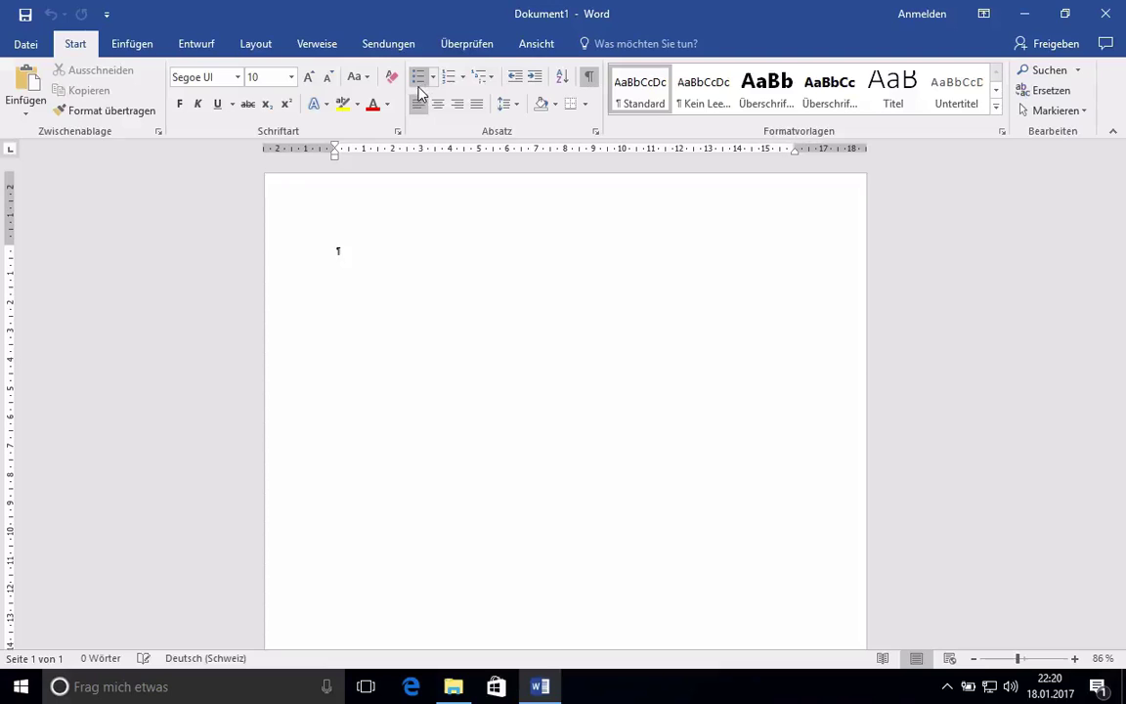
Turn on Änderungen nachverfolgen from the Überprüfen tab and type 'Hallo hallo' as a tracked insertion
{"action": "left_click", "coordinate": [467, 51]}
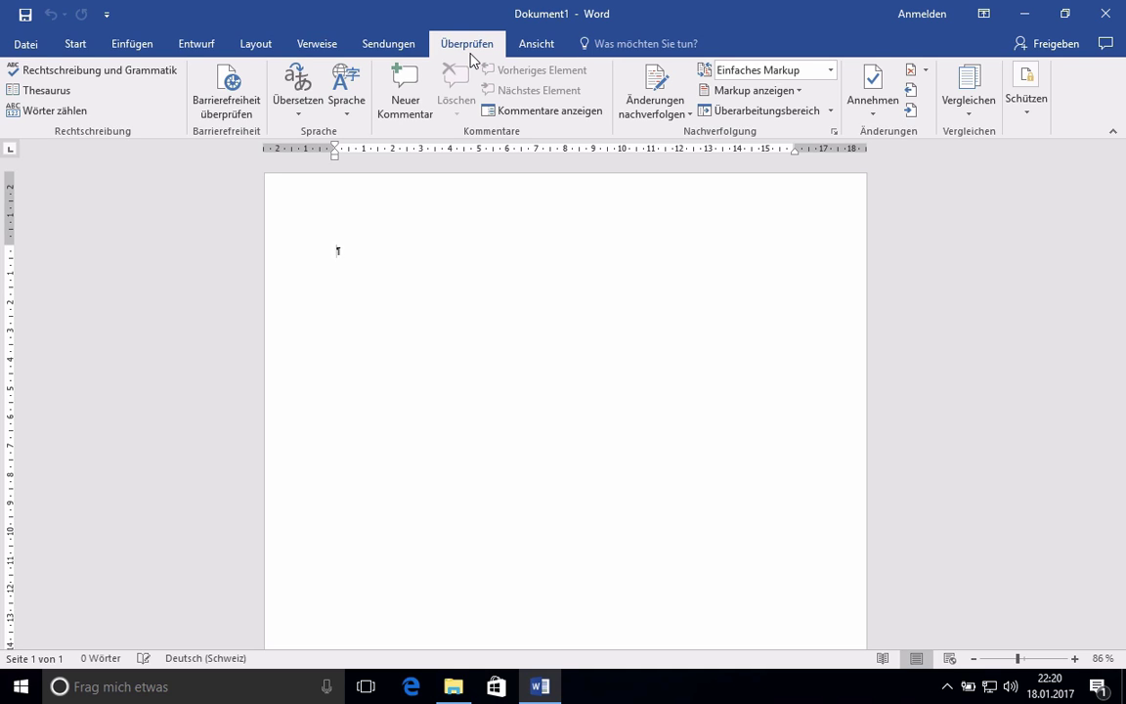
{"action": "left_click", "coordinate": [655, 85]}
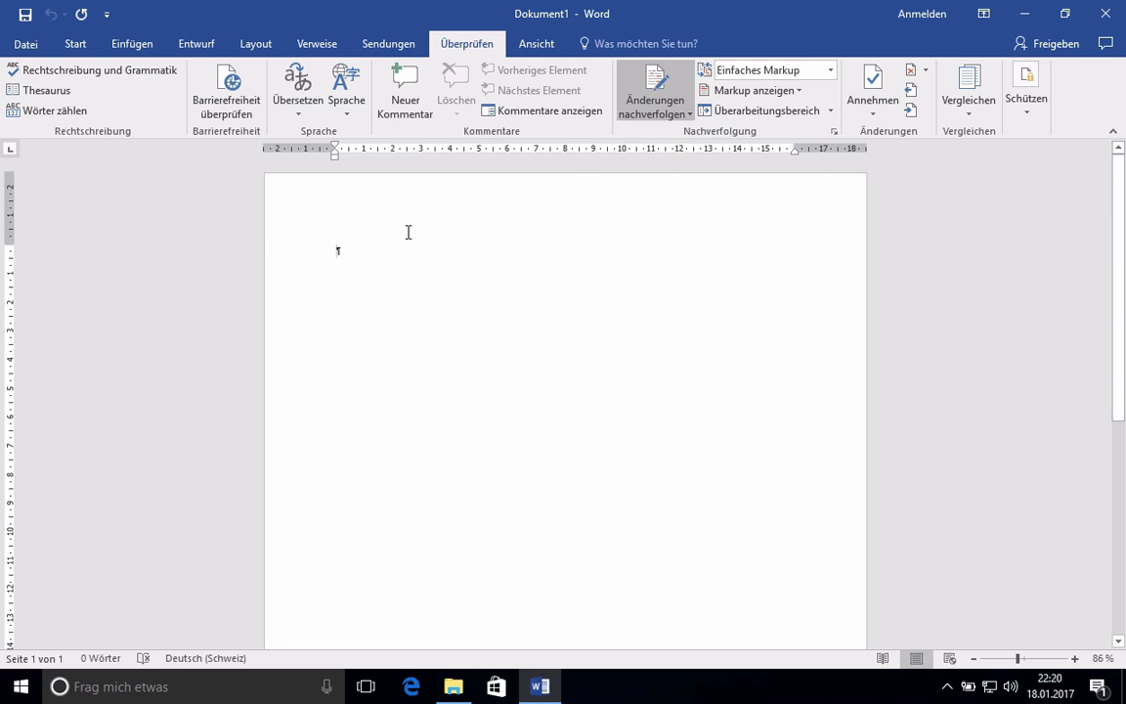
{"action": "type", "text": "Hallo"}
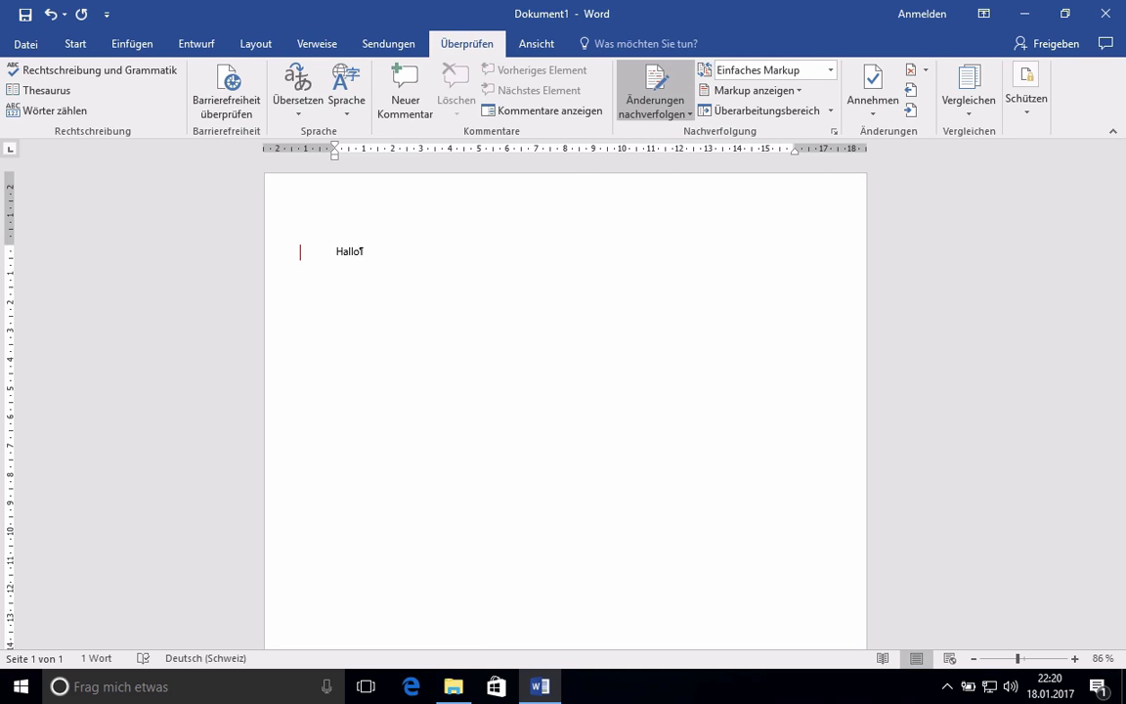
{"action": "type", "text": " hall"}
{"action": "type", "text": "o"}
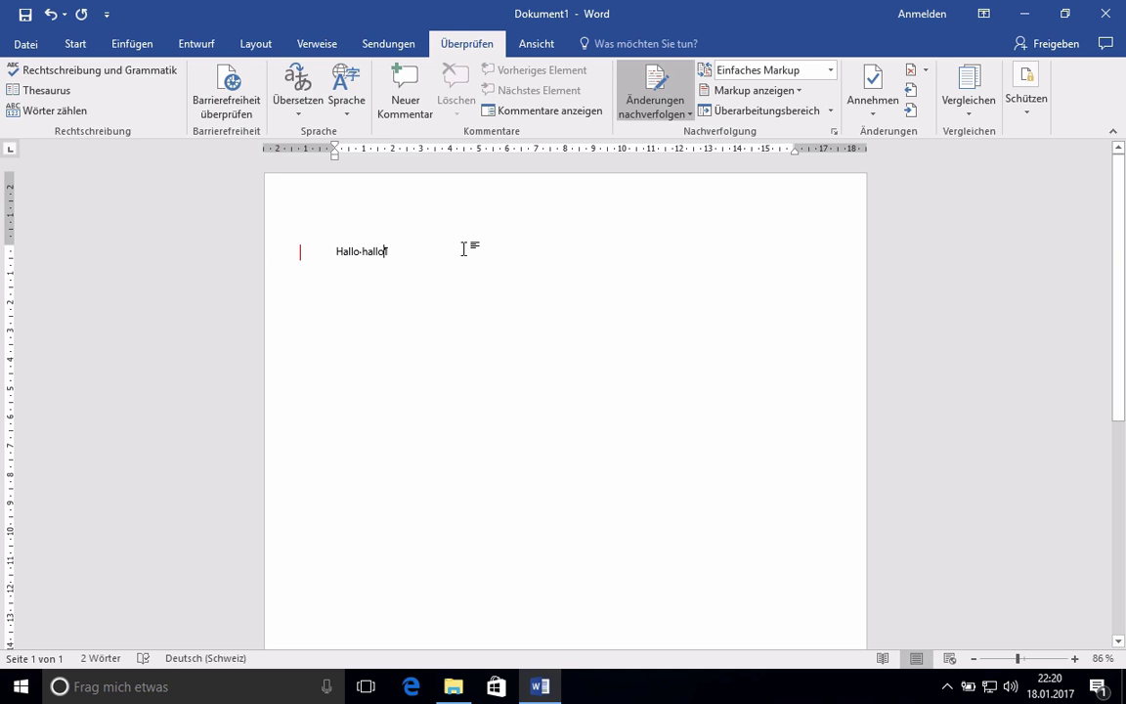
Minimize Word and open ICT-Ziele from the 2-3 Ueberpruefen folder in File Explorer
{"action": "left_click", "coordinate": [1025, 15]}
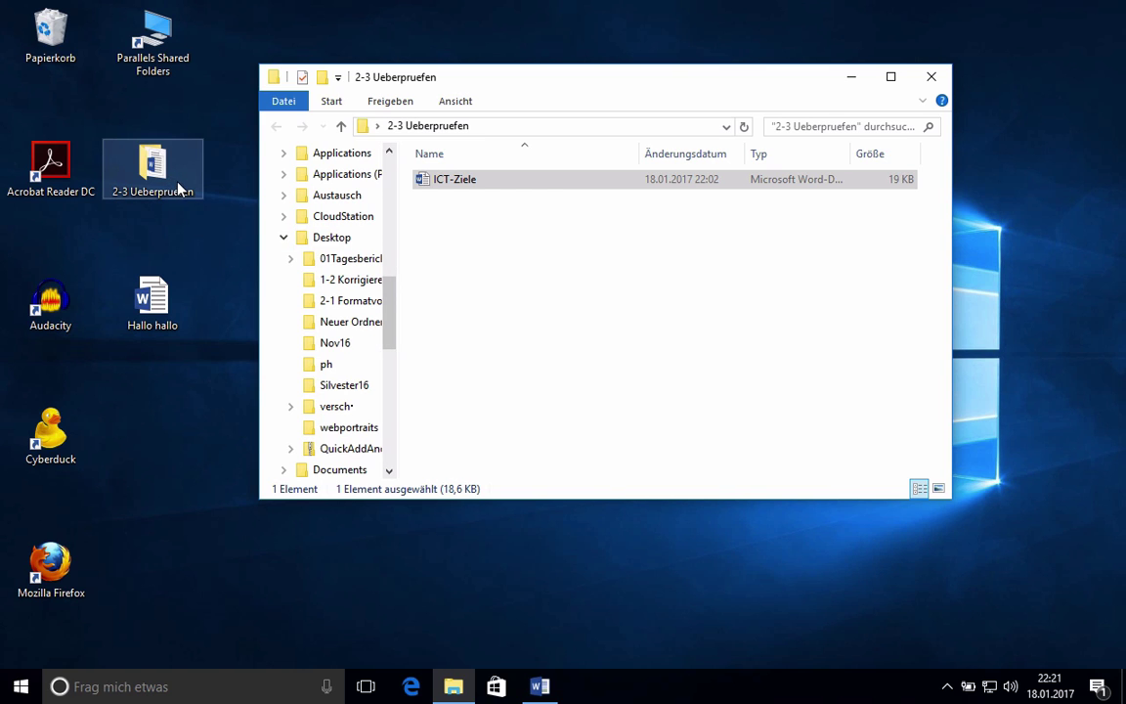
{"action": "left_click", "coordinate": [427, 185]}
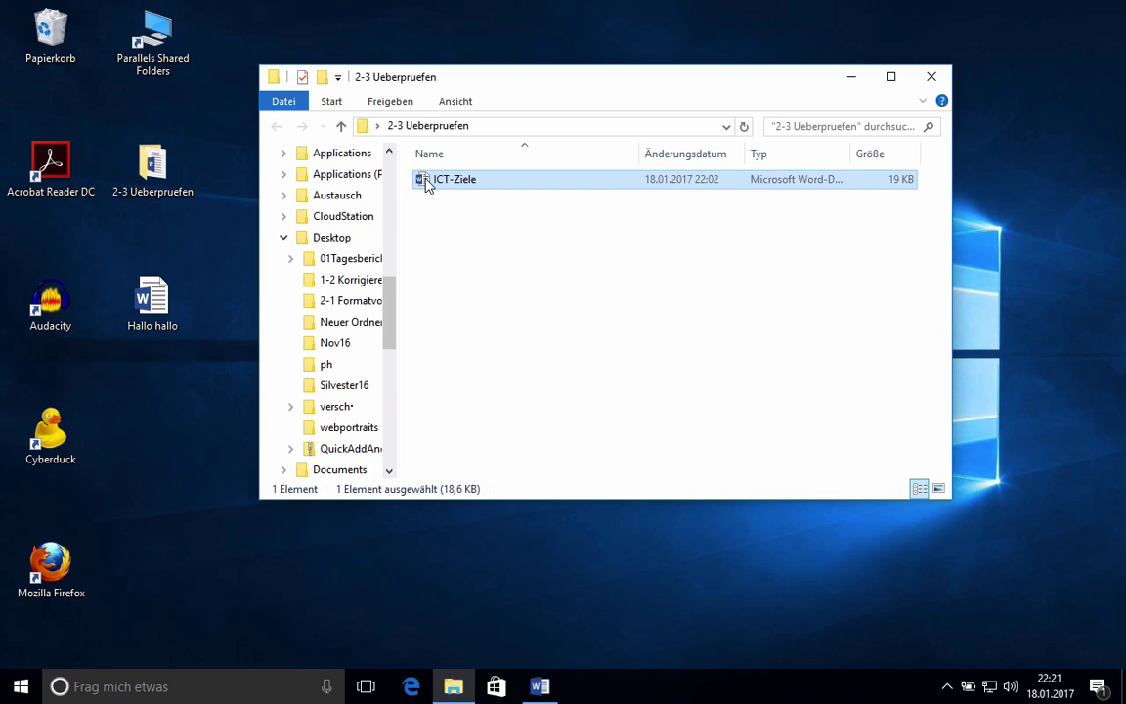
{"action": "double_click", "coordinate": [427, 184]}
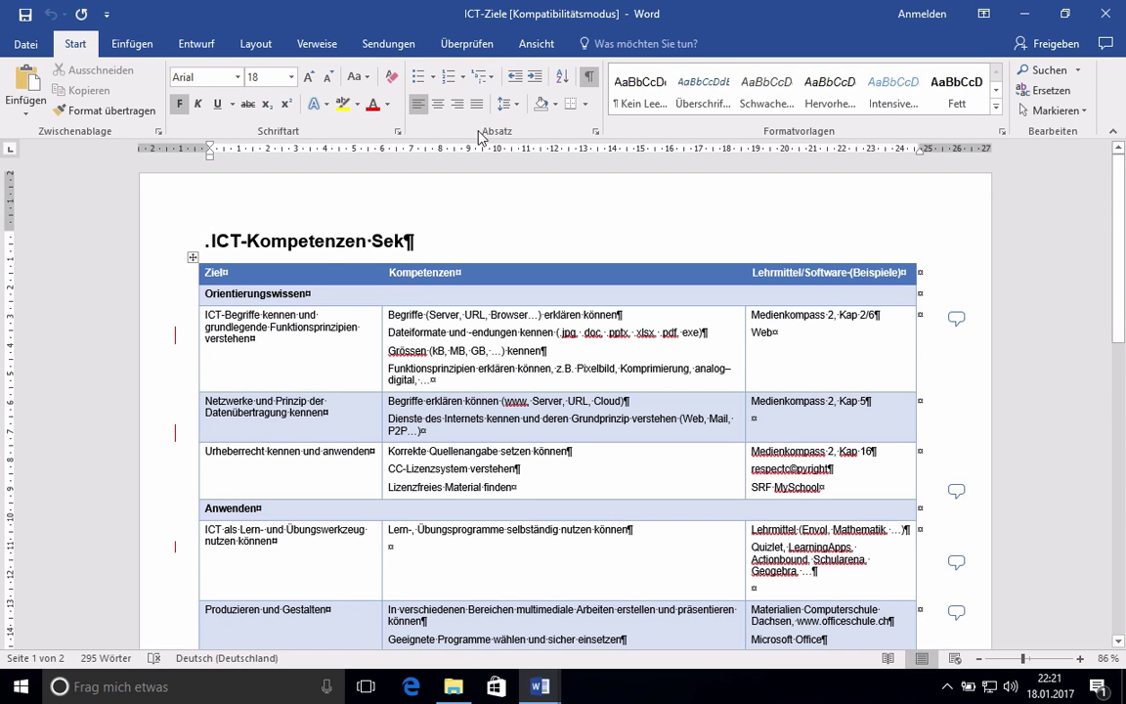
Turn on change tracking in ICT-Ziele and switch the markup display to Markup: alle
{"action": "left_click", "coordinate": [474, 47]}
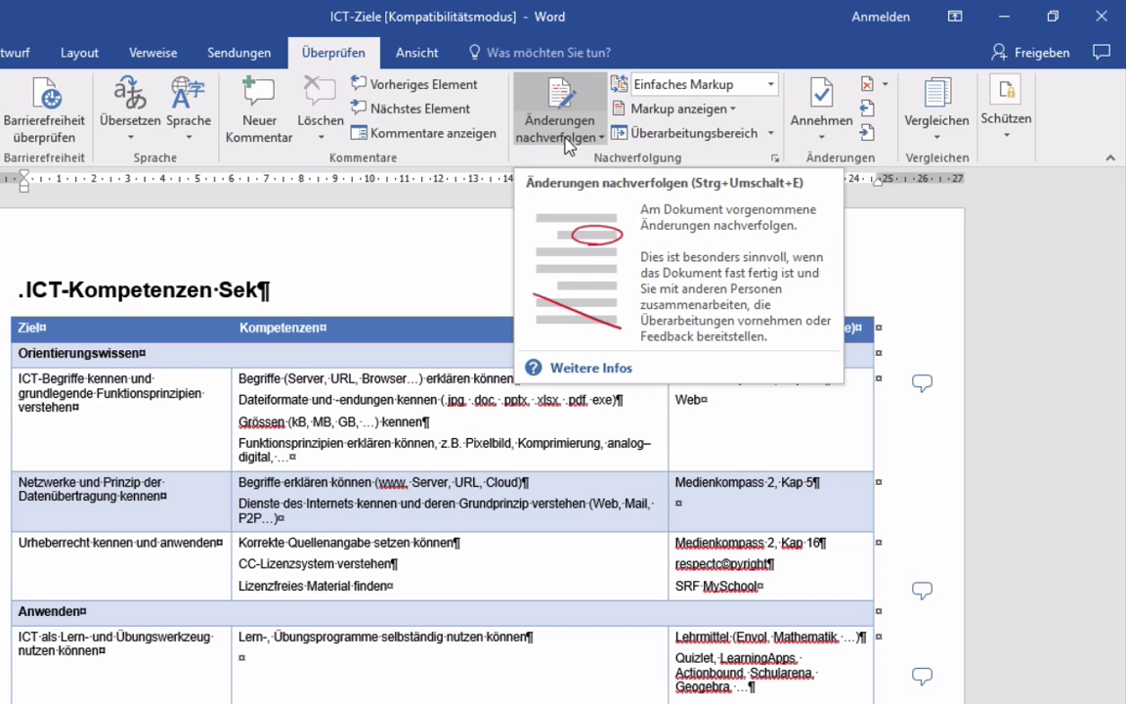
{"action": "left_click", "coordinate": [570, 137]}
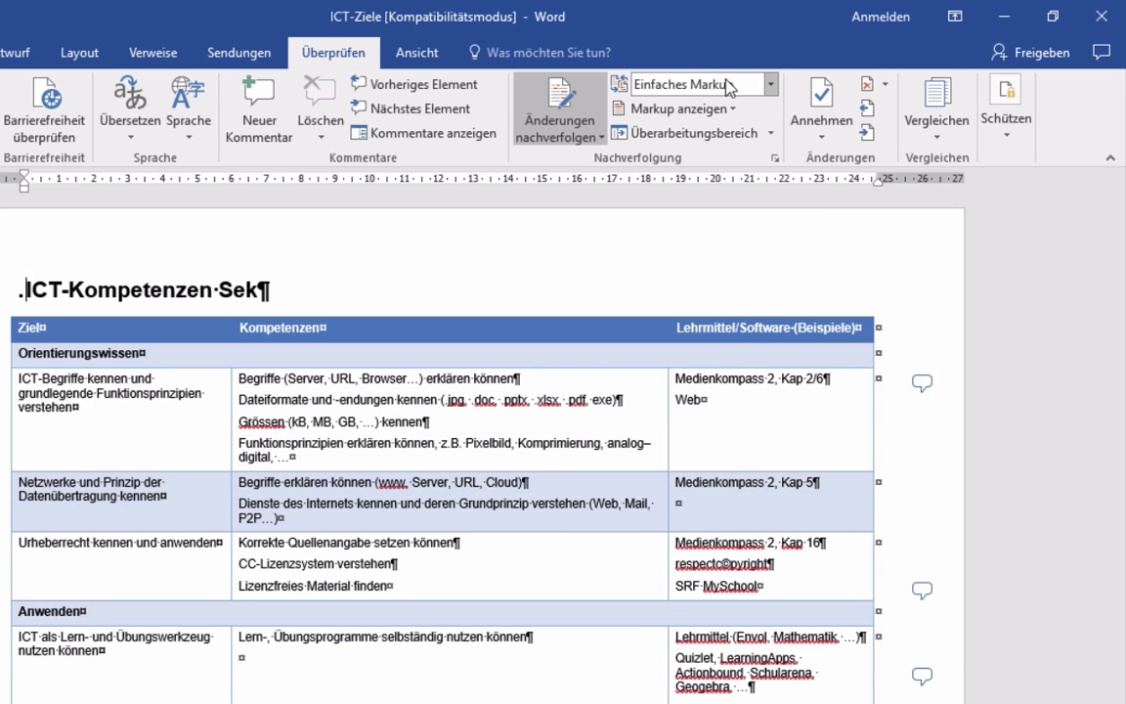
{"action": "left_click", "coordinate": [696, 84]}
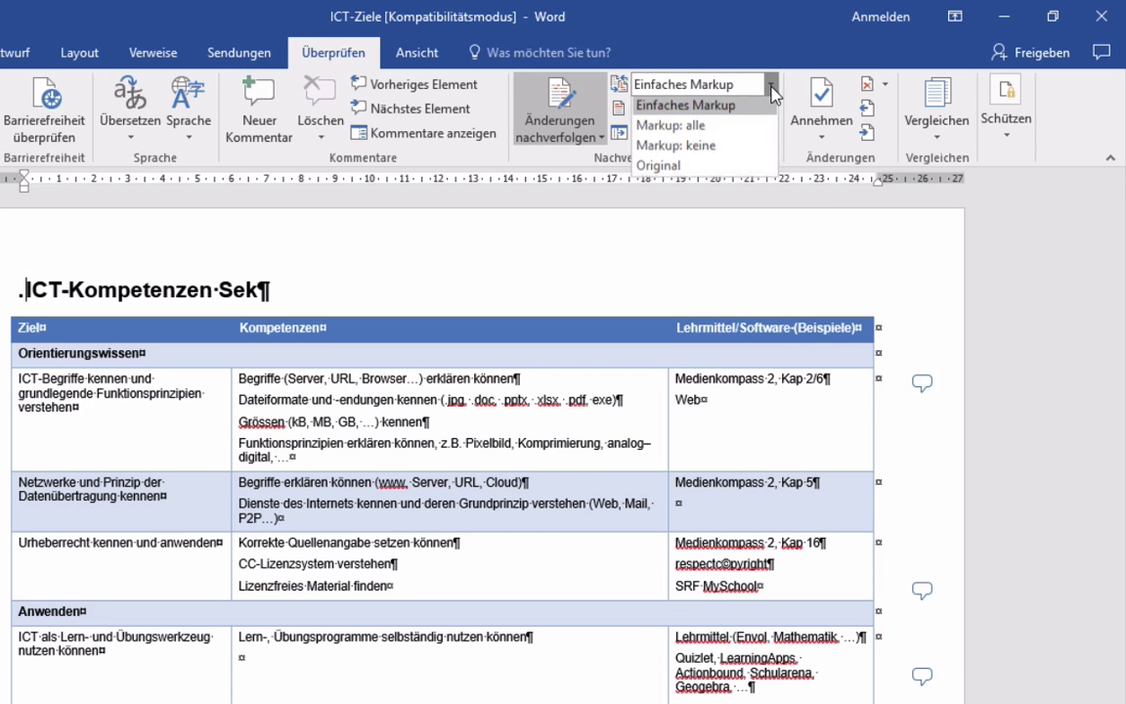
{"action": "left_click", "coordinate": [694, 129]}
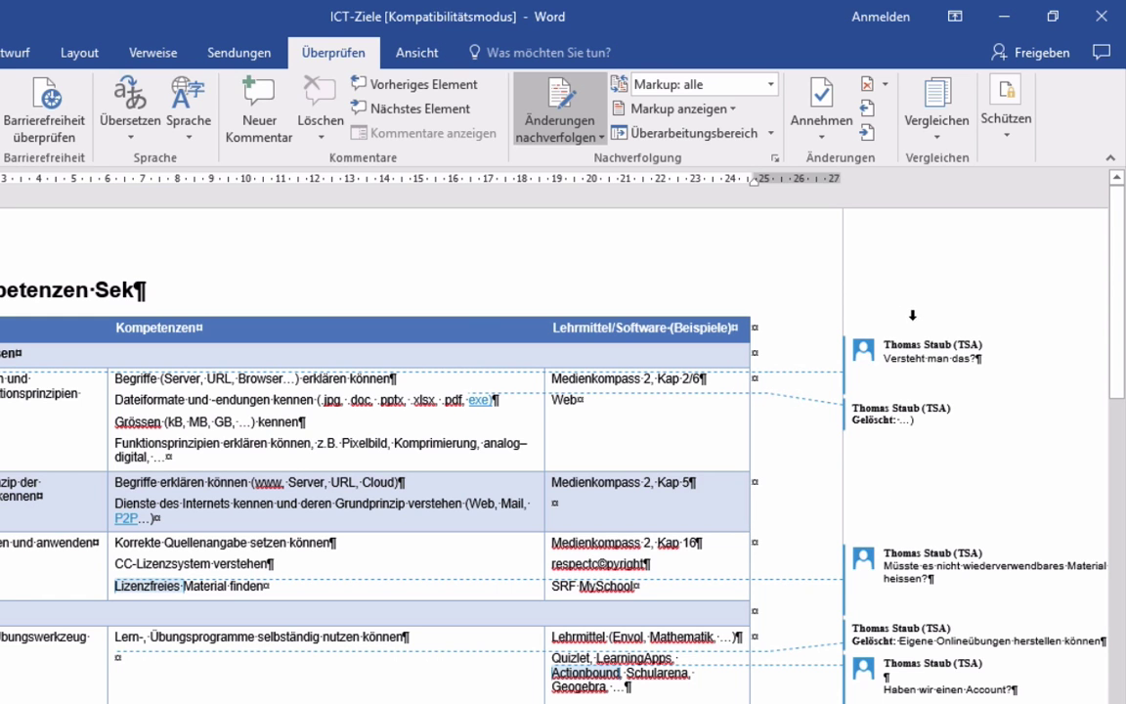
Accept the tracked deletion in the first table row
{"action": "mouse_move", "coordinate": [908, 356]}
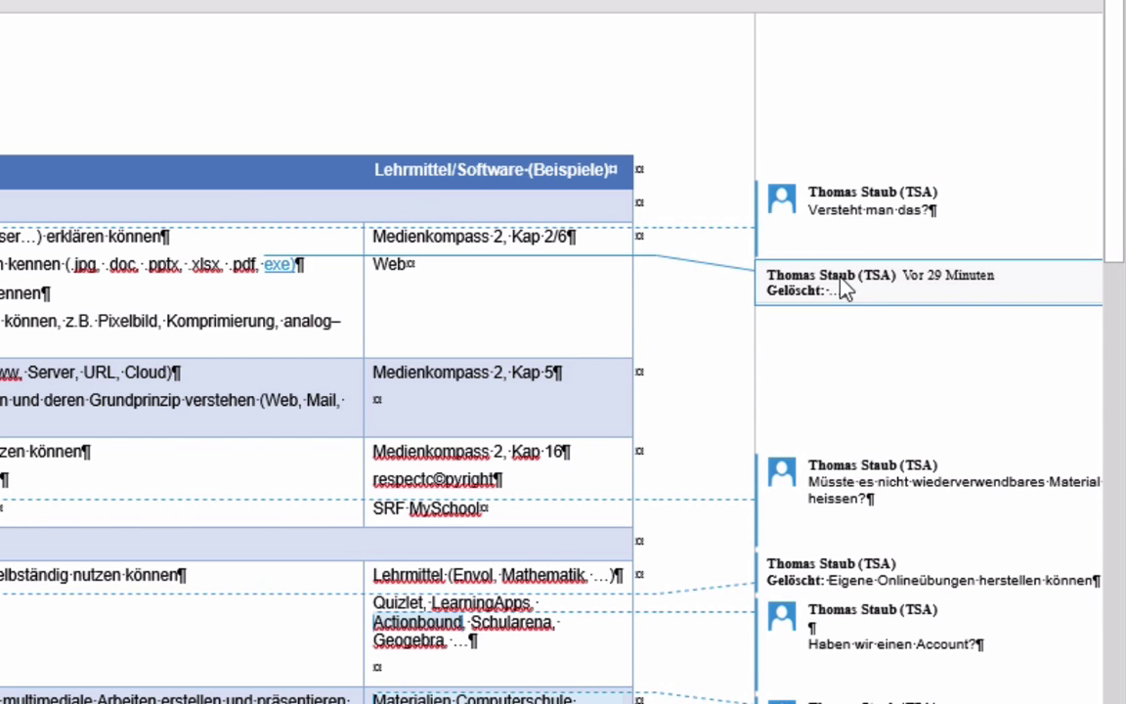
{"action": "right_click", "coordinate": [845, 290]}
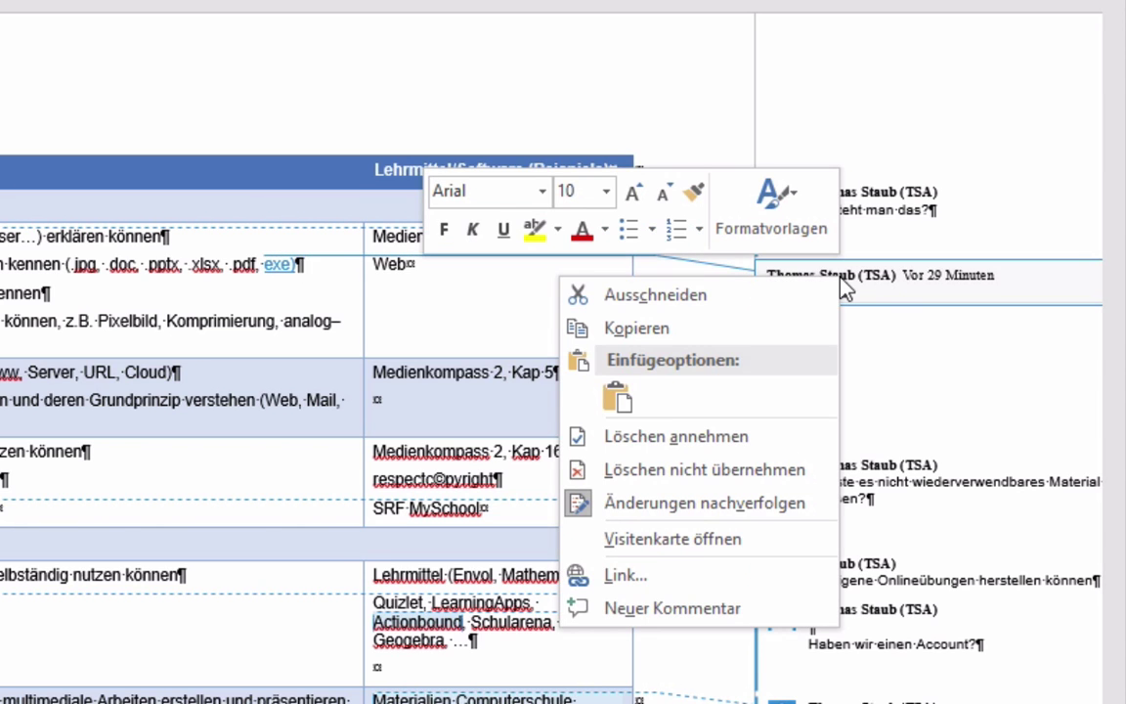
{"action": "left_click", "coordinate": [713, 448]}
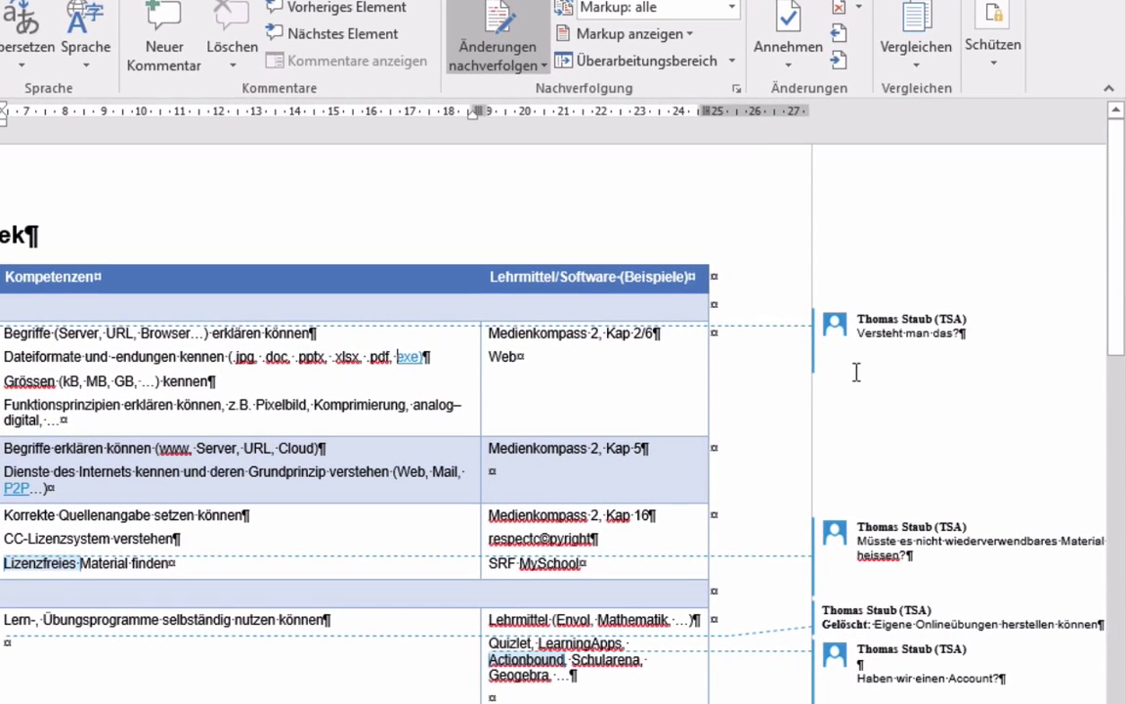
Reply 'Ich finde schon' to the comment 'Versteht man das?'
{"action": "left_click", "coordinate": [903, 332]}
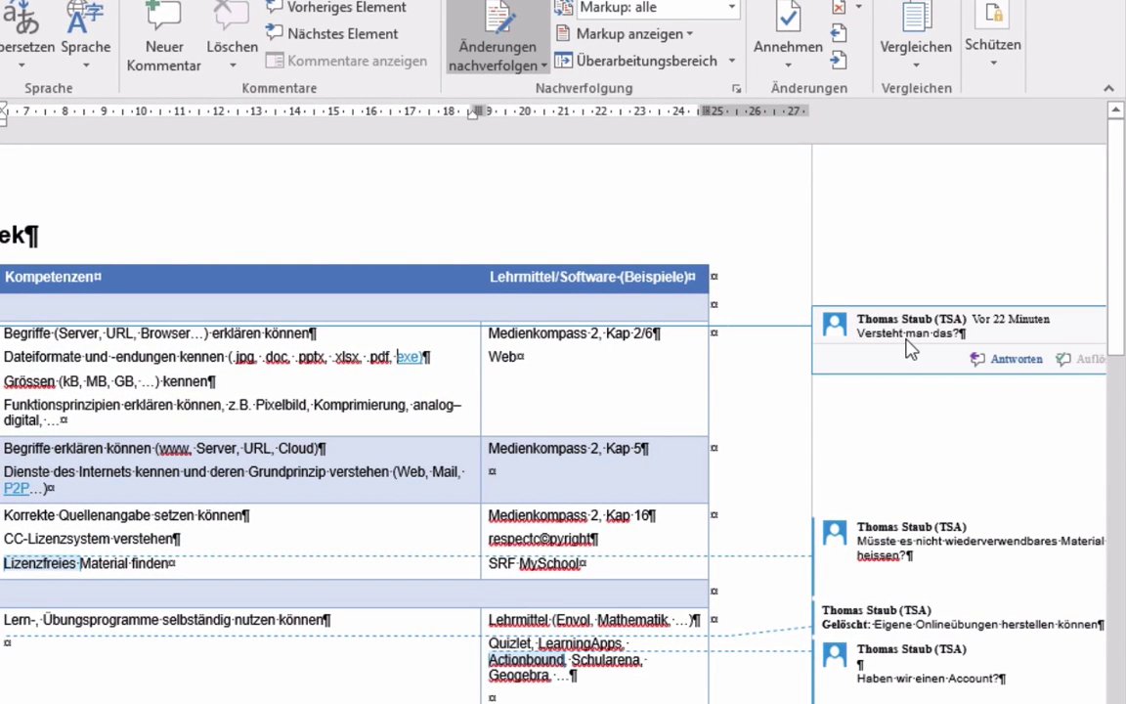
{"action": "left_click", "coordinate": [1012, 360]}
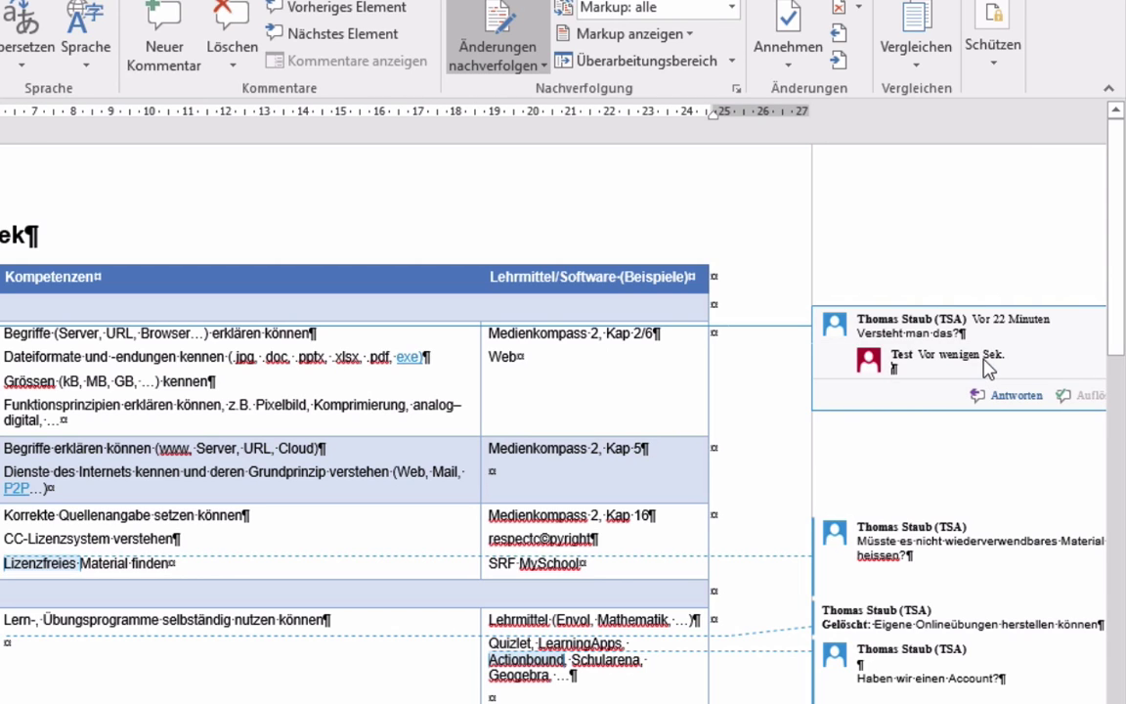
{"action": "type", "text": "Ich finde schon"}
Delete the 'wiederverwendbares Material' comment
{"action": "left_click", "coordinate": [974, 552]}
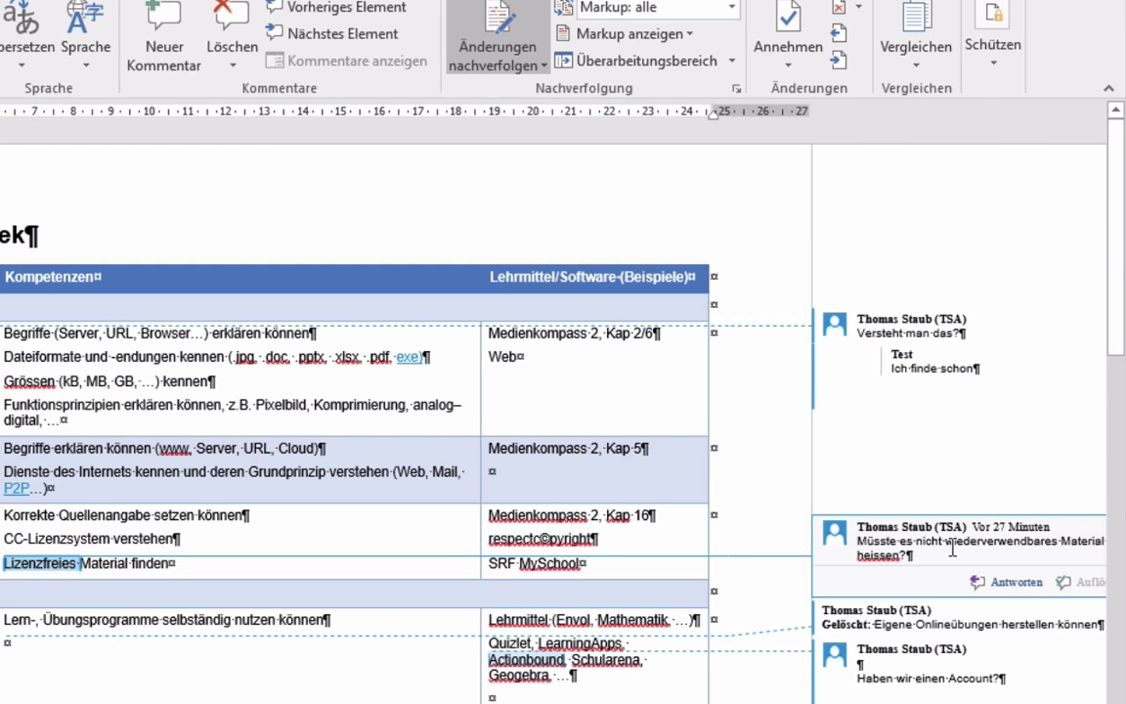
{"action": "right_click", "coordinate": [954, 550]}
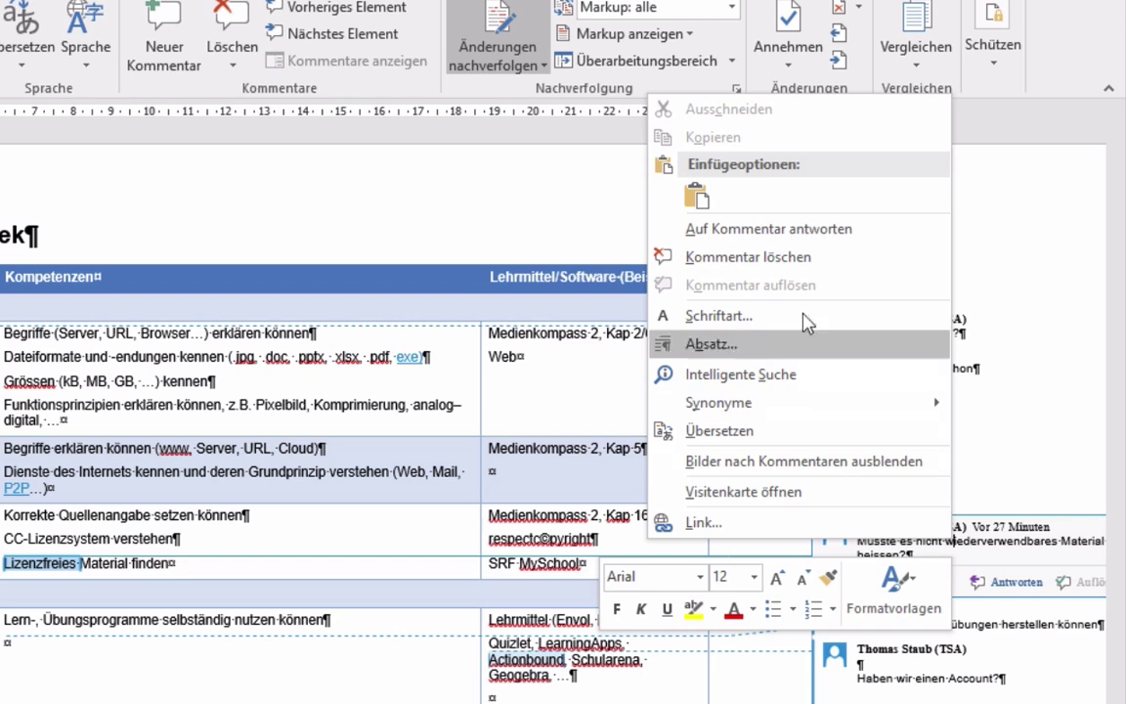
{"action": "left_click", "coordinate": [712, 257]}
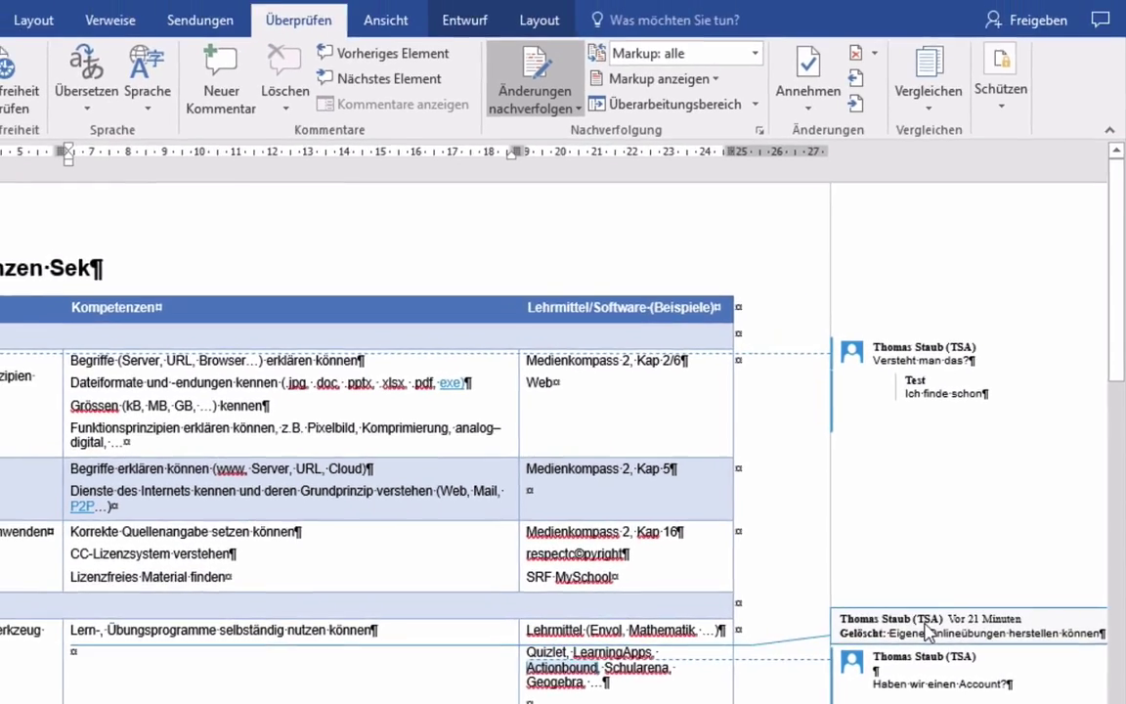
Reject the deletion of 'Eigene Onlineübungen herstellen können', then select the inserted word P2P
{"action": "scroll", "coordinate": [912, 476], "scroll_direction": "down", "scroll_amount": 3}
{"action": "mouse_move", "coordinate": [913, 477]}
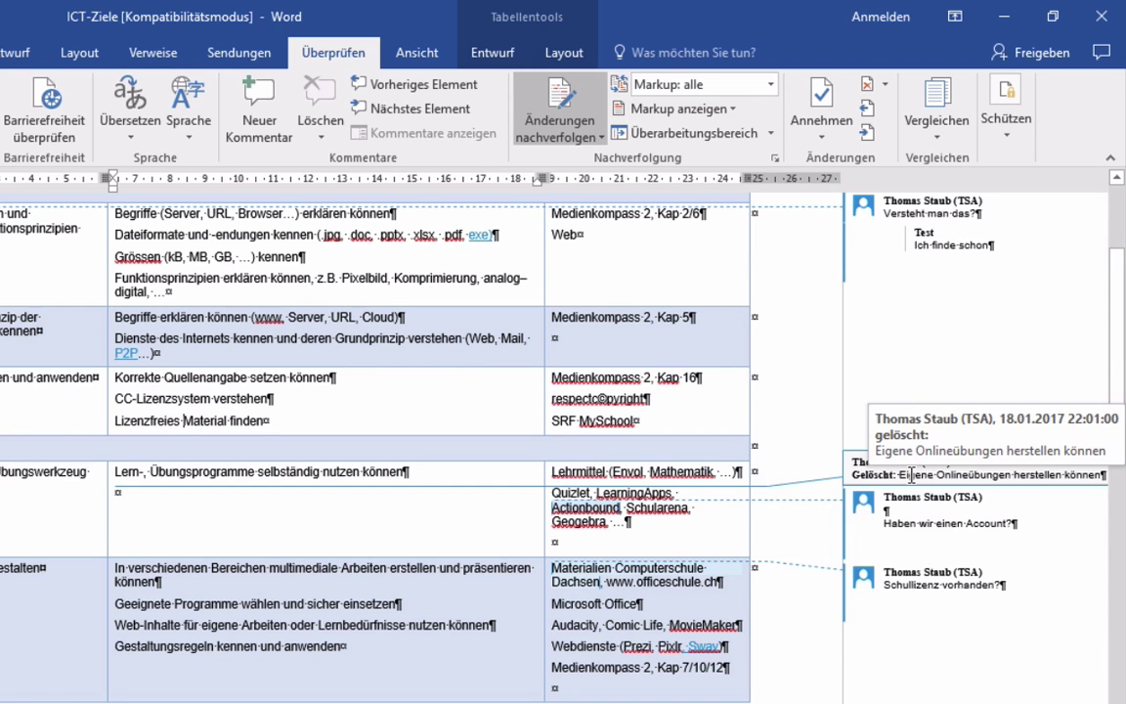
{"action": "right_click", "coordinate": [912, 477]}
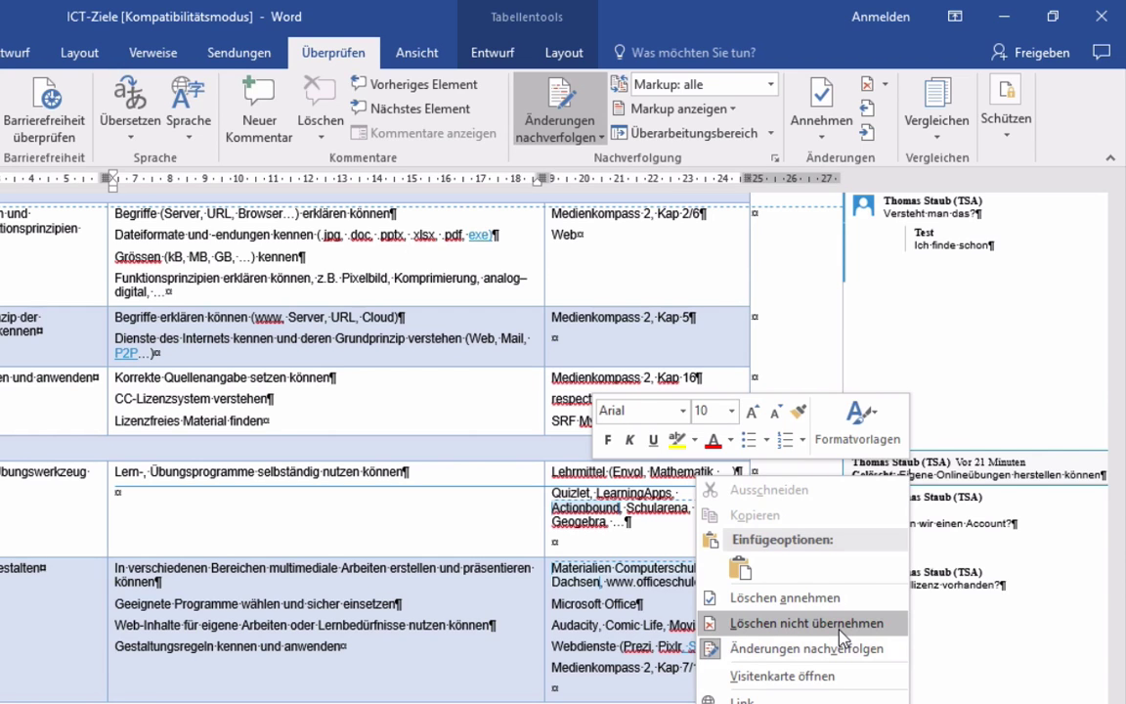
{"action": "left_click", "coordinate": [841, 623]}
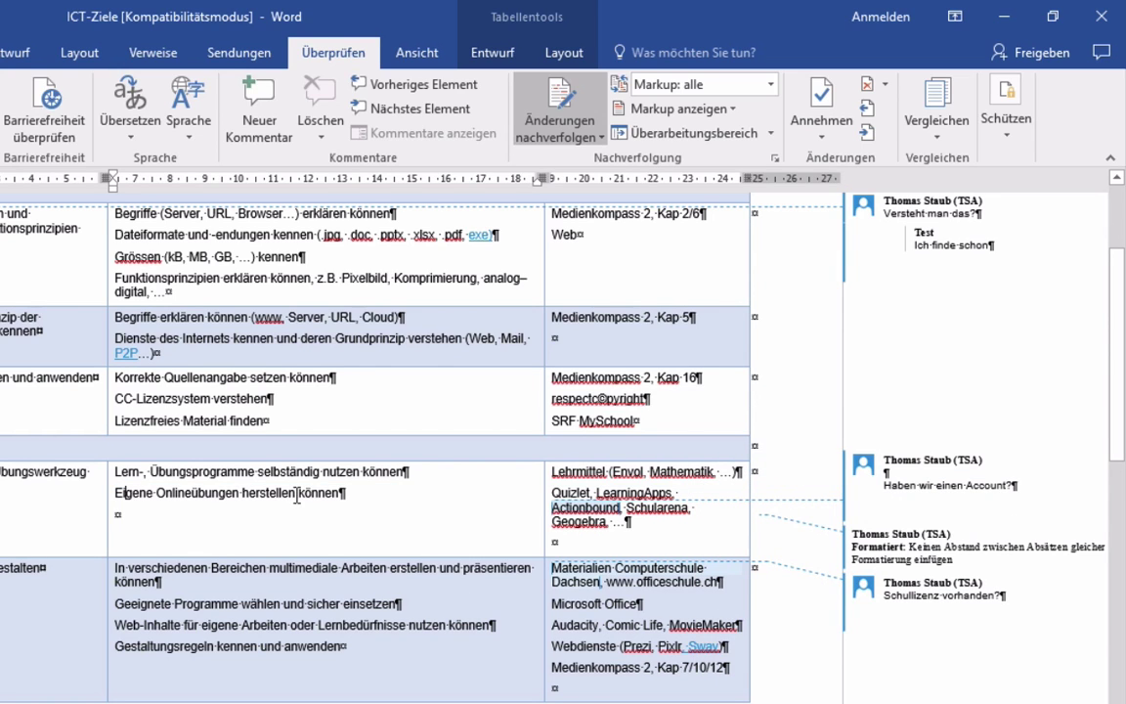
{"action": "double_click", "coordinate": [122, 353]}
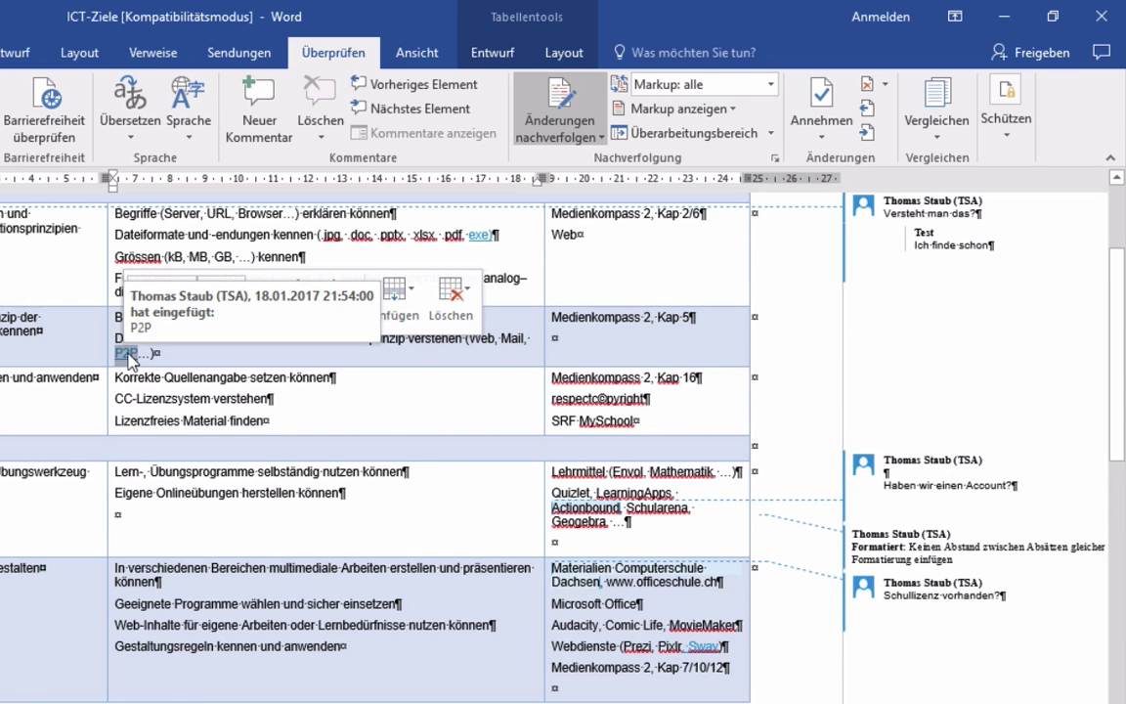
{"action": "right_click", "coordinate": [131, 358]}
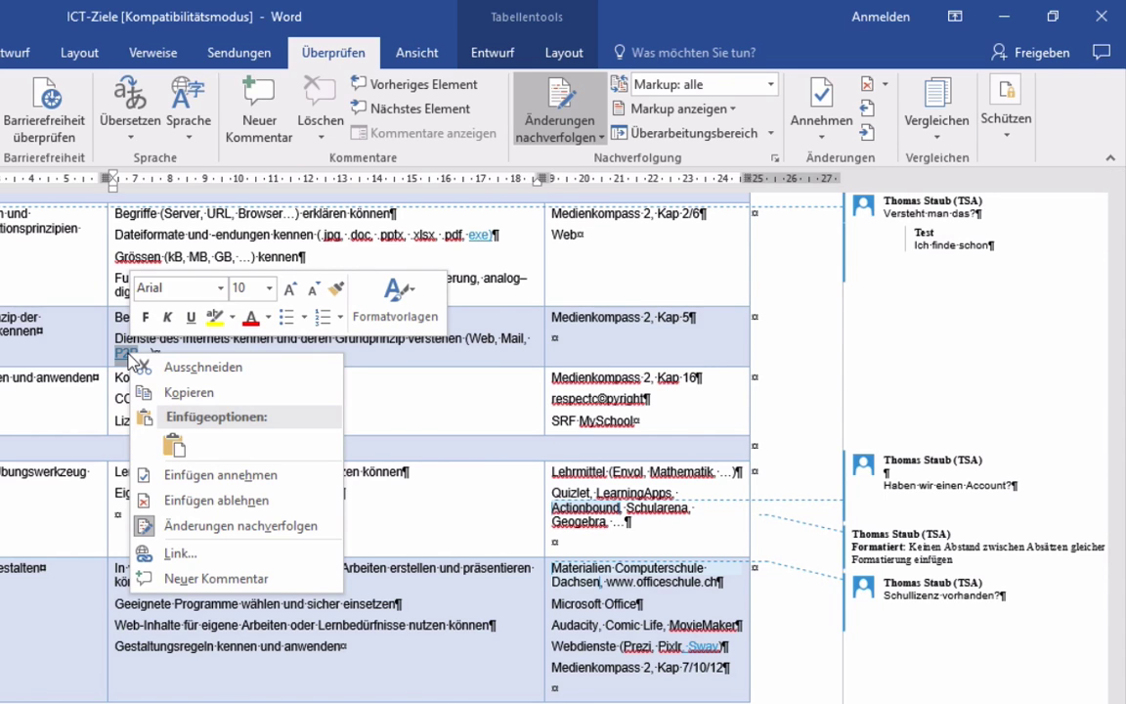
Add a new comment 'Das verstehe ich nicht' on the inserted word P2P
{"action": "left_click", "coordinate": [213, 579]}
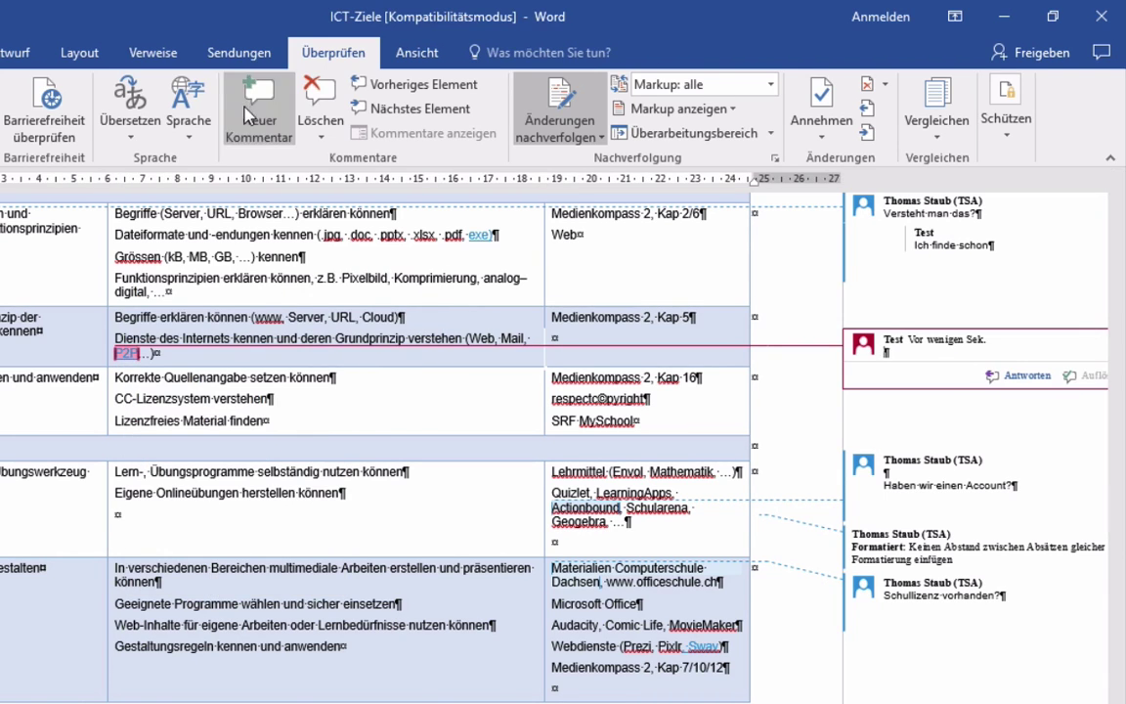
{"action": "left_click", "coordinate": [533, 106]}
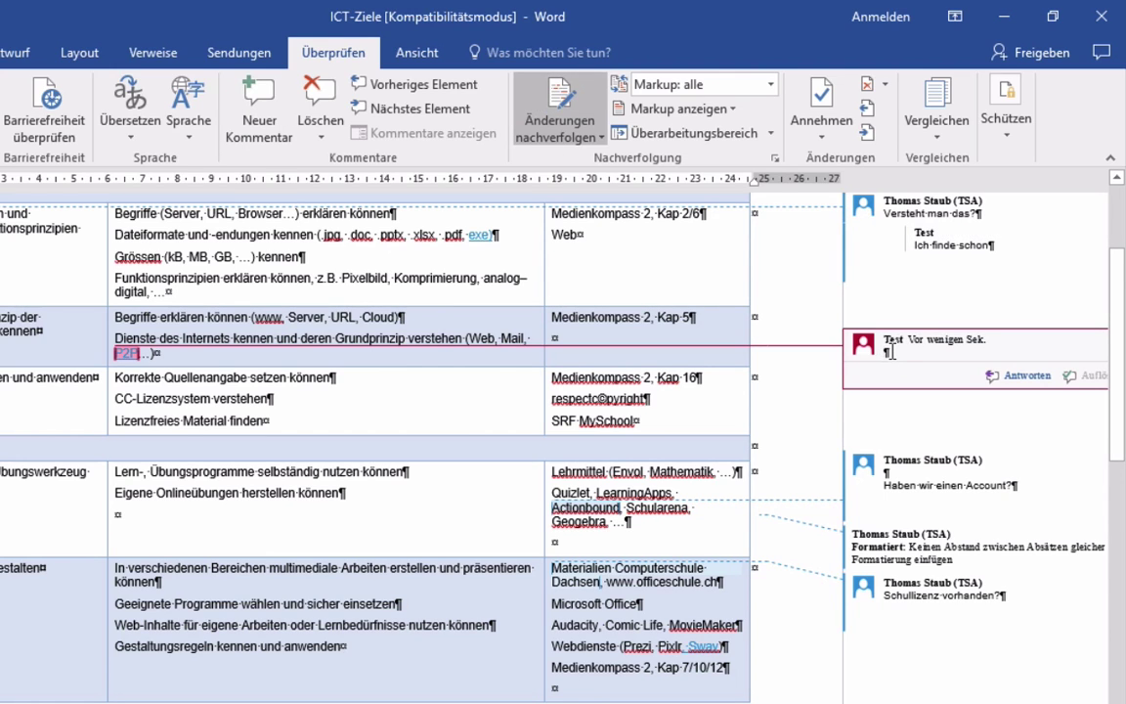
{"action": "type", "text": "Das verstehe ich nicht"}
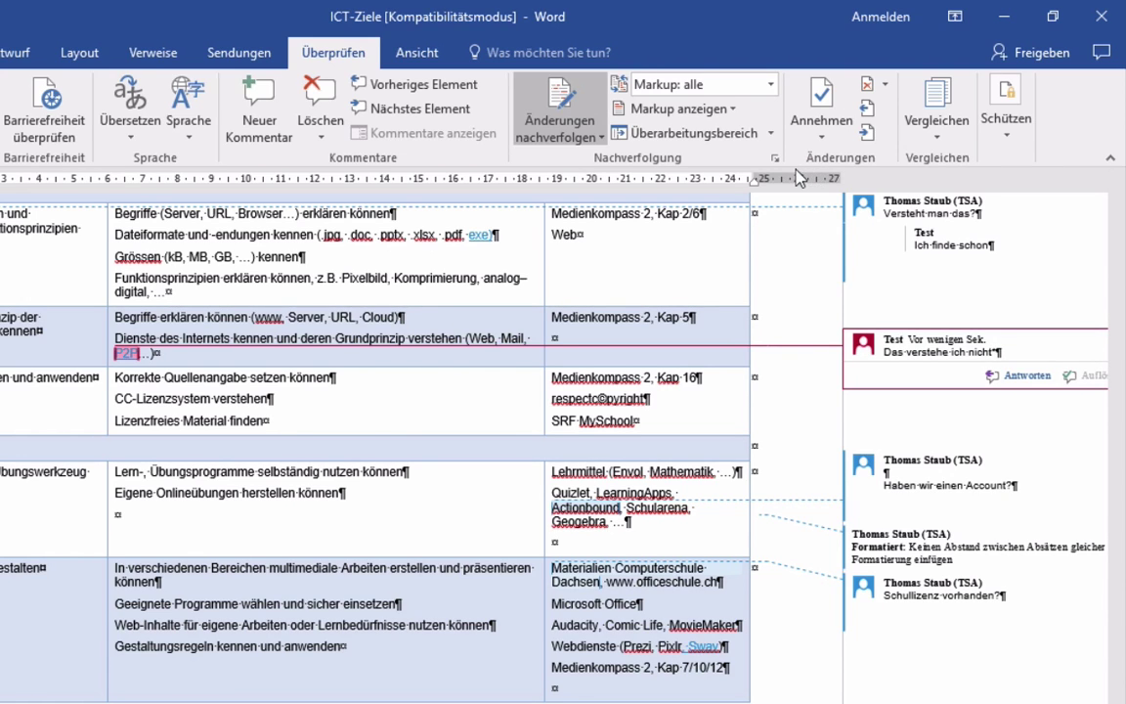
{"action": "scroll", "coordinate": [774, 272], "scroll_direction": "up", "scroll_amount": 3}
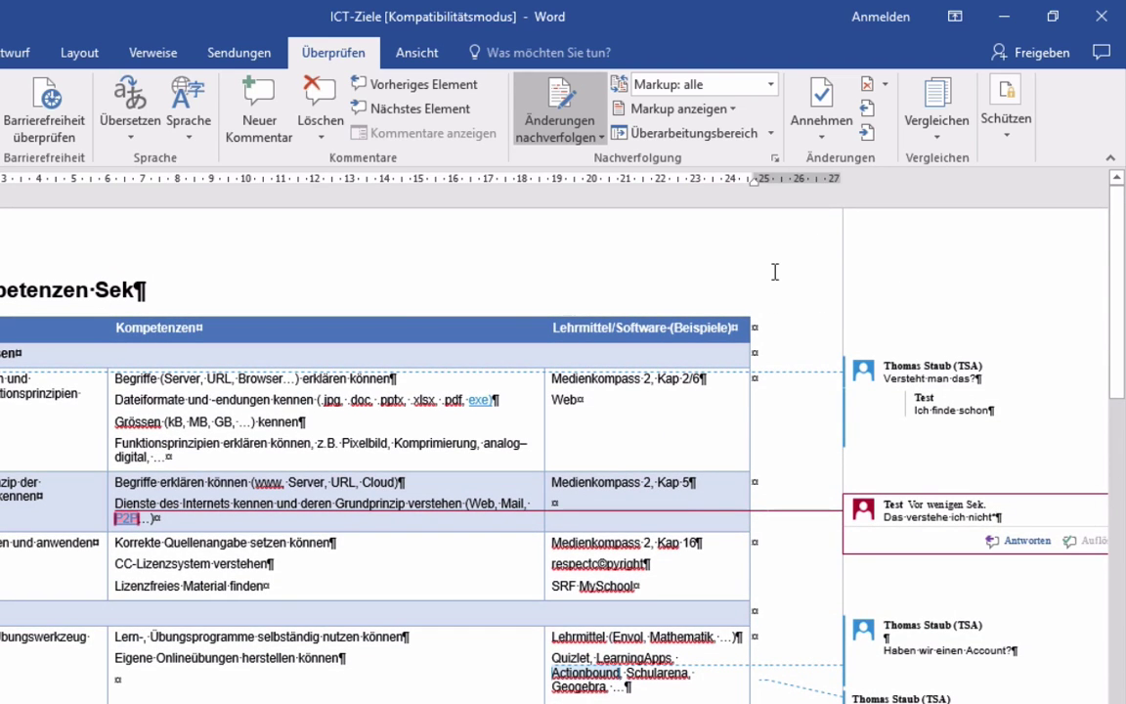
{"action": "mouse_move", "coordinate": [905, 427]}
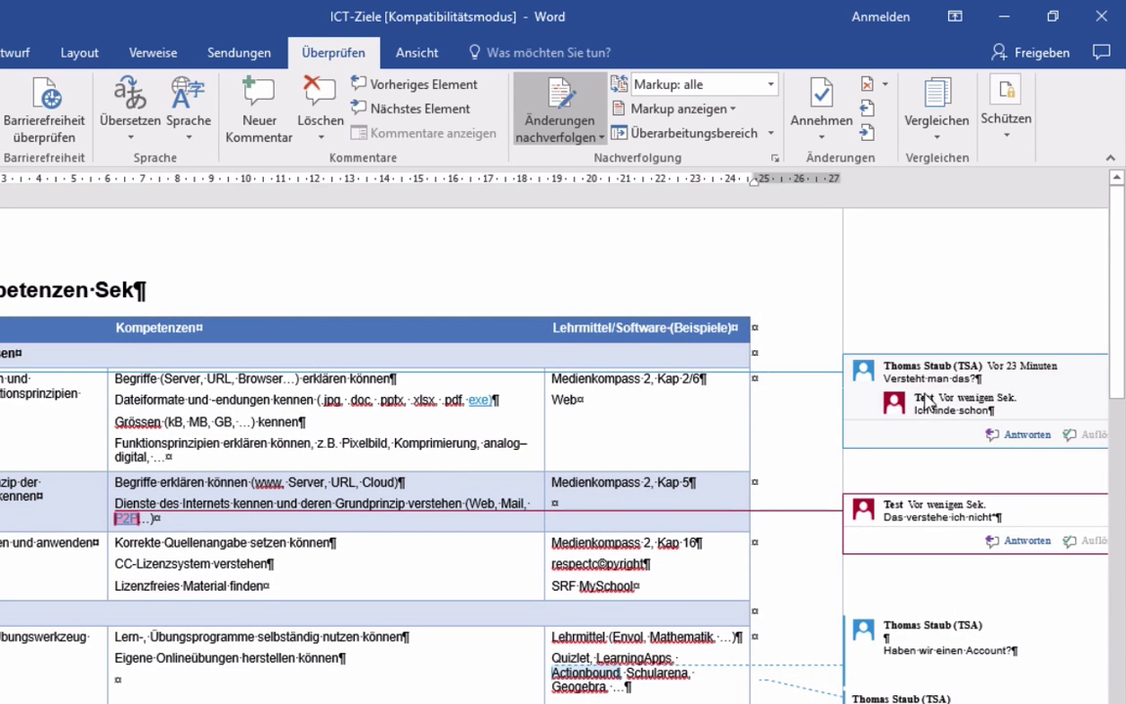
{"action": "left_click", "coordinate": [772, 87]}
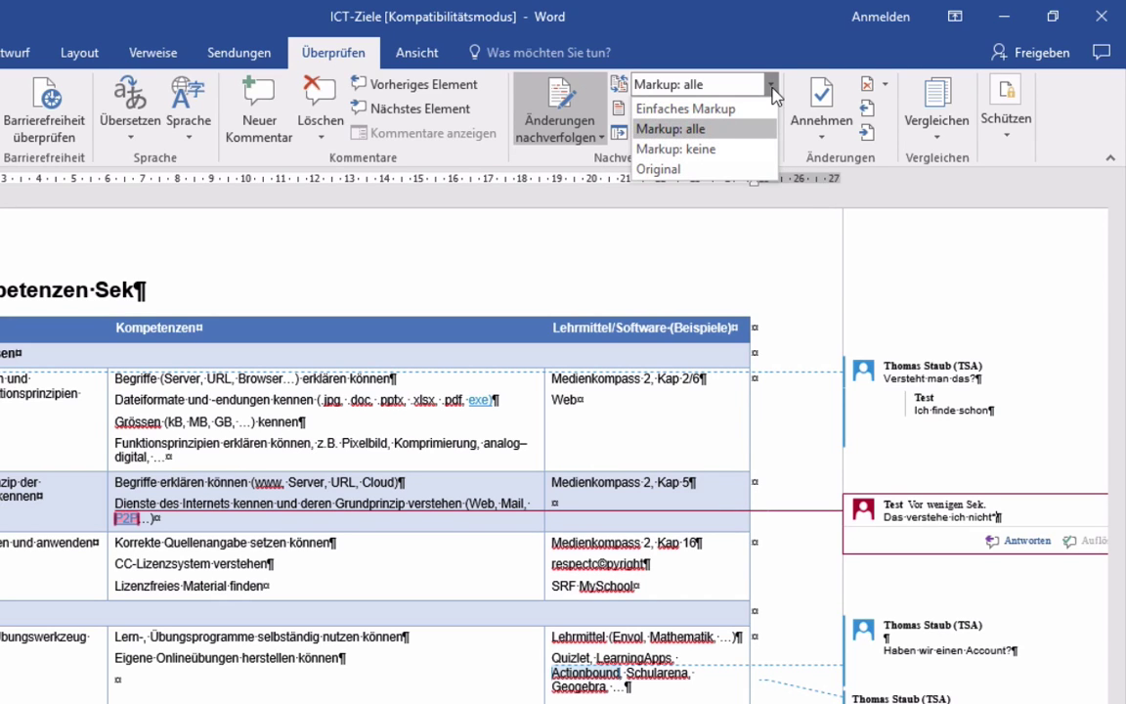
{"action": "left_click", "coordinate": [703, 152]}
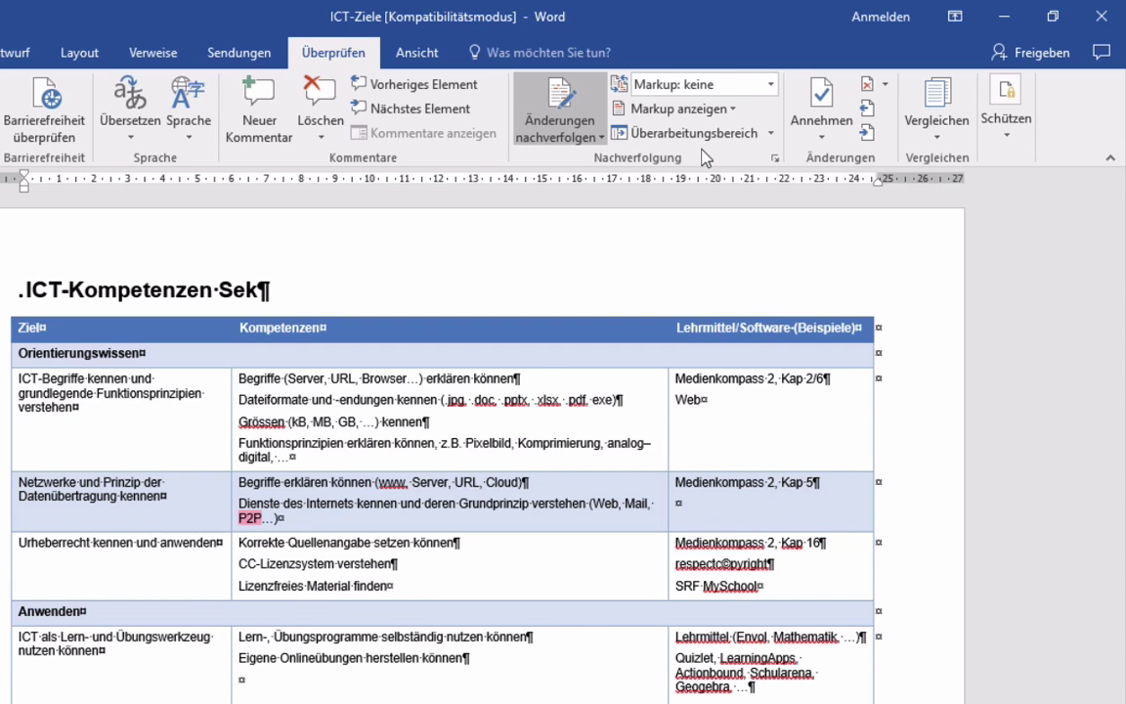
{"action": "left_click", "coordinate": [771, 85]}
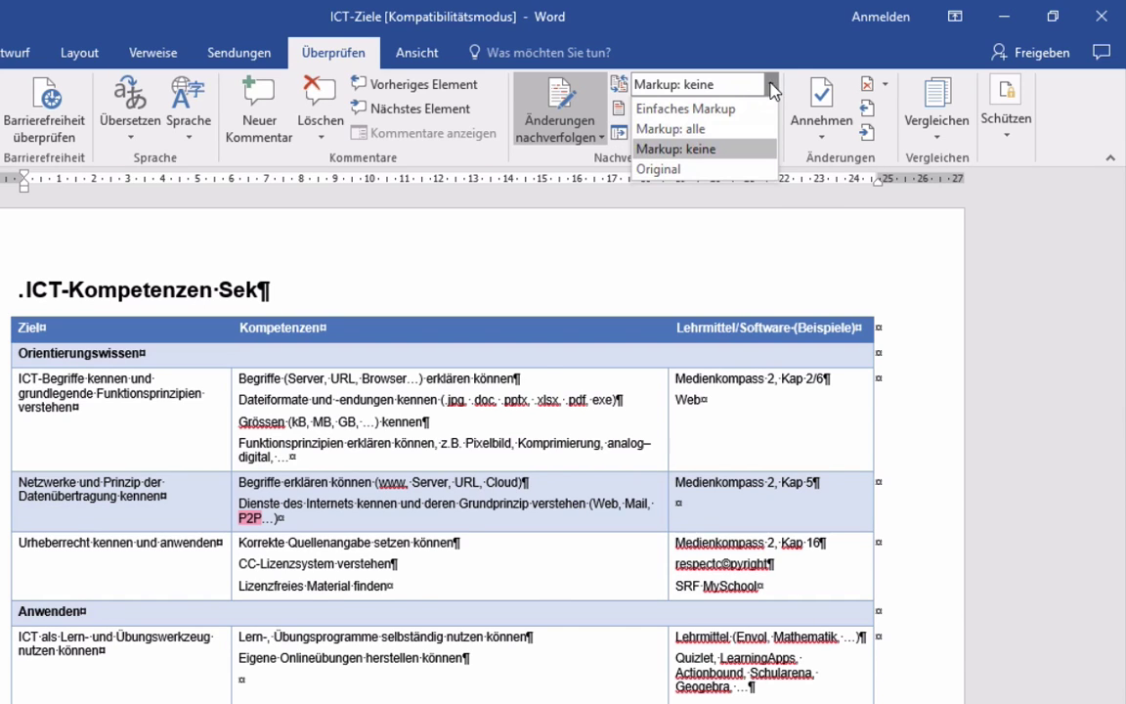
{"action": "left_click", "coordinate": [720, 109]}
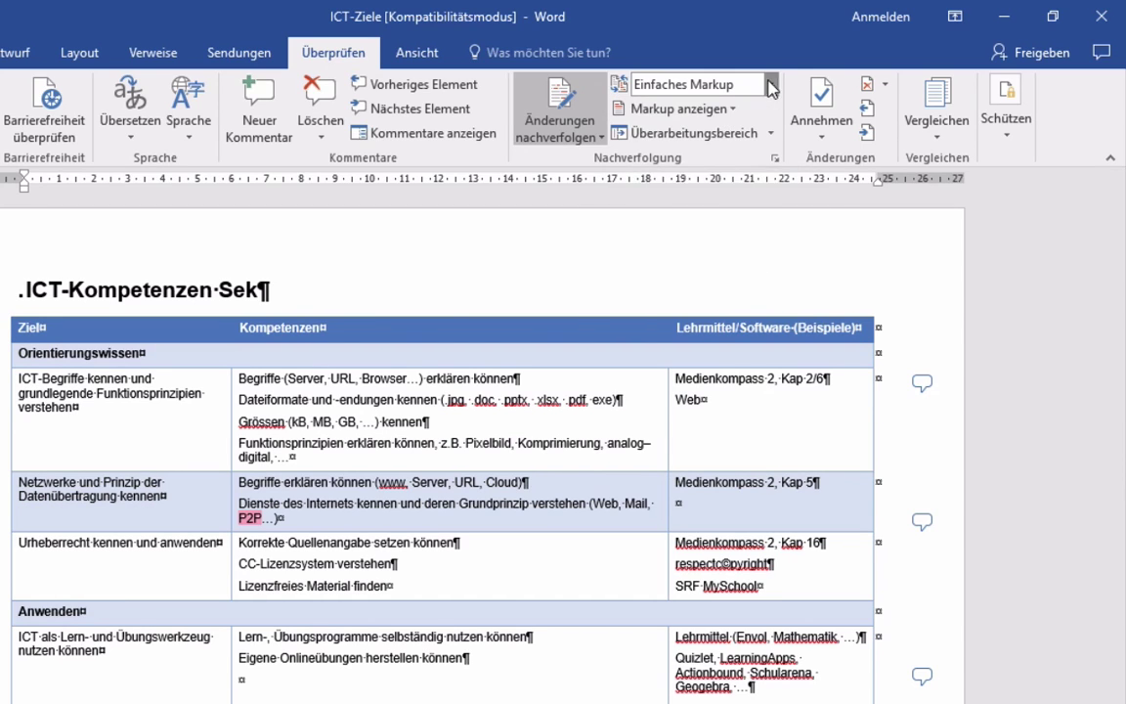
{"action": "left_click", "coordinate": [694, 85]}
{"action": "left_click", "coordinate": [680, 168]}
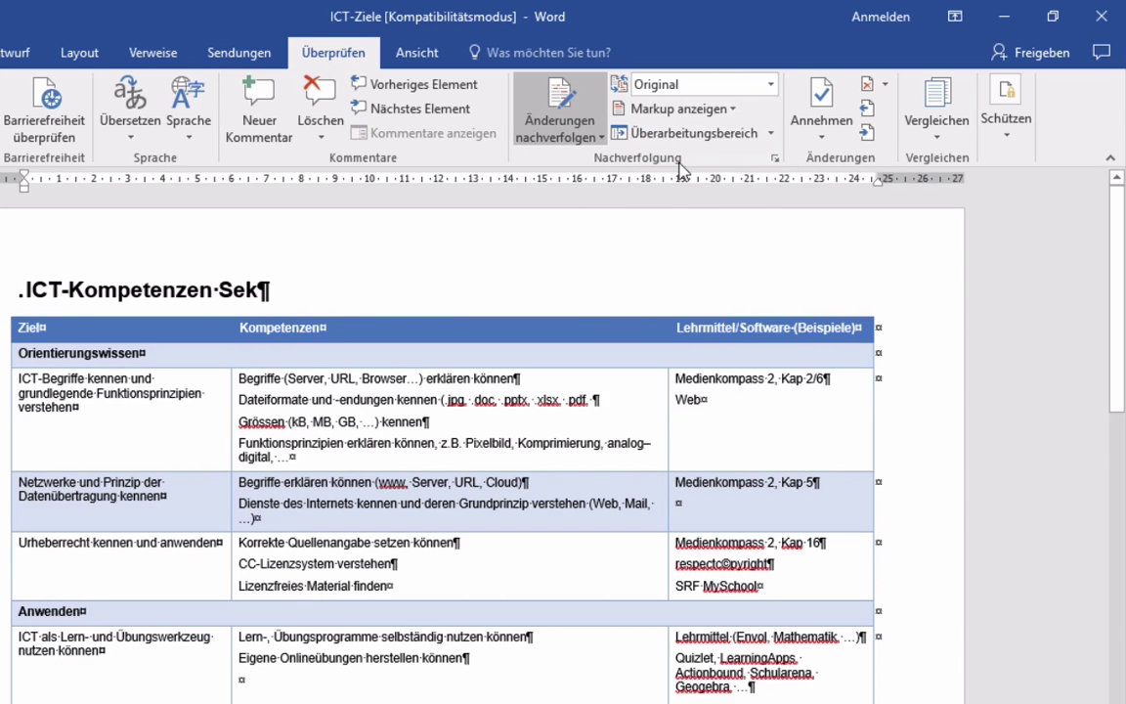
{"action": "left_click", "coordinate": [771, 84]}
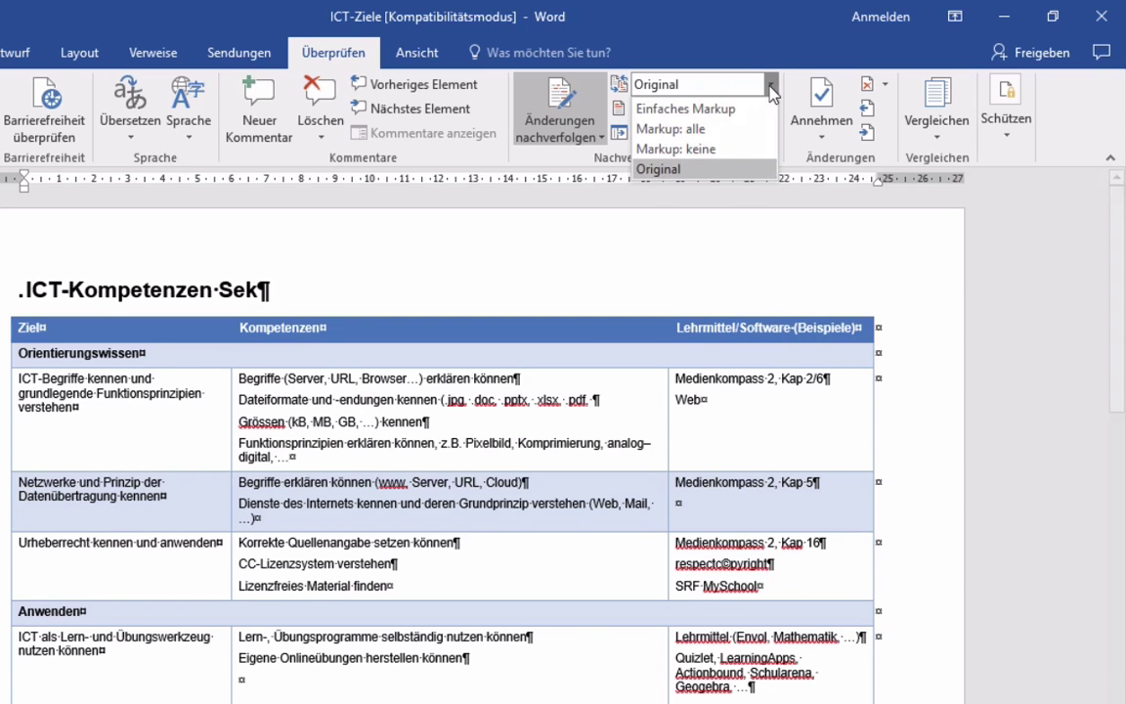
{"action": "left_click", "coordinate": [730, 110]}
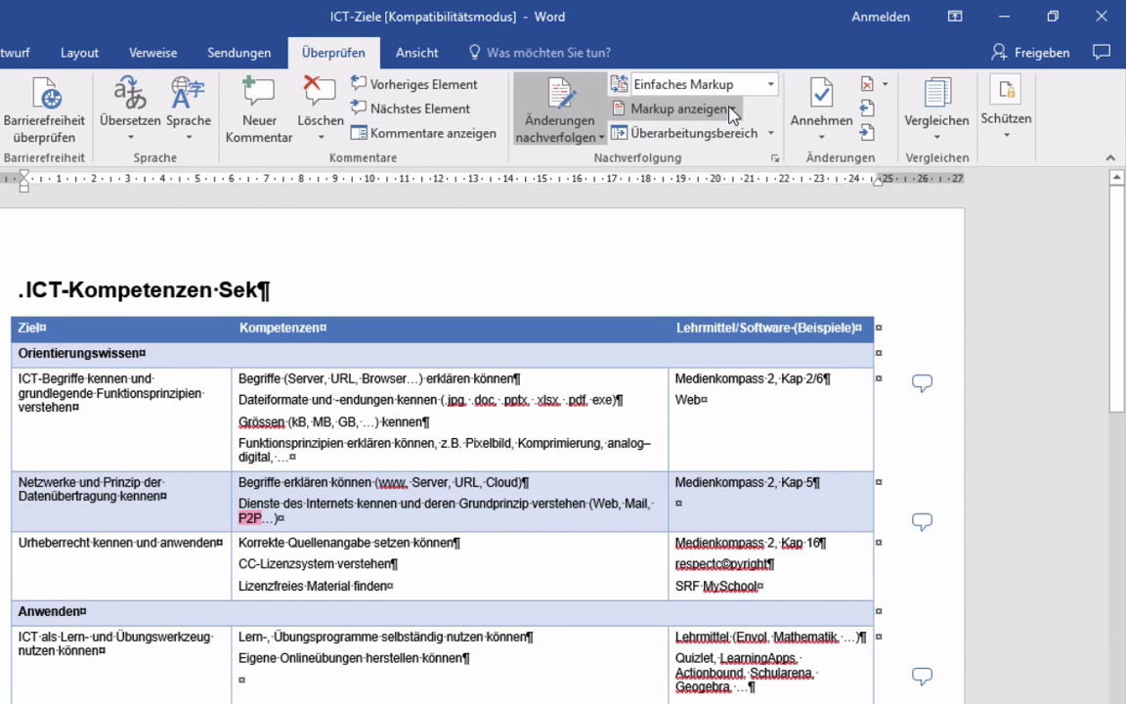
{"action": "left_click", "coordinate": [573, 120]}
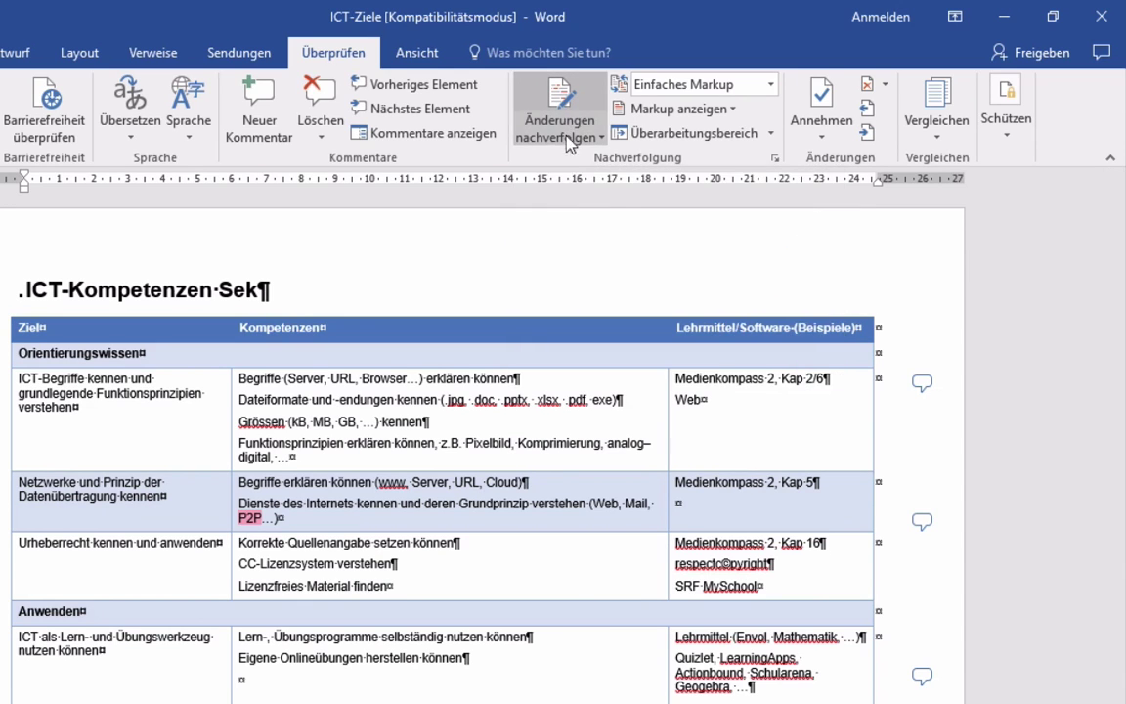
{"action": "left_click", "coordinate": [771, 84]}
{"action": "left_click", "coordinate": [947, 409]}
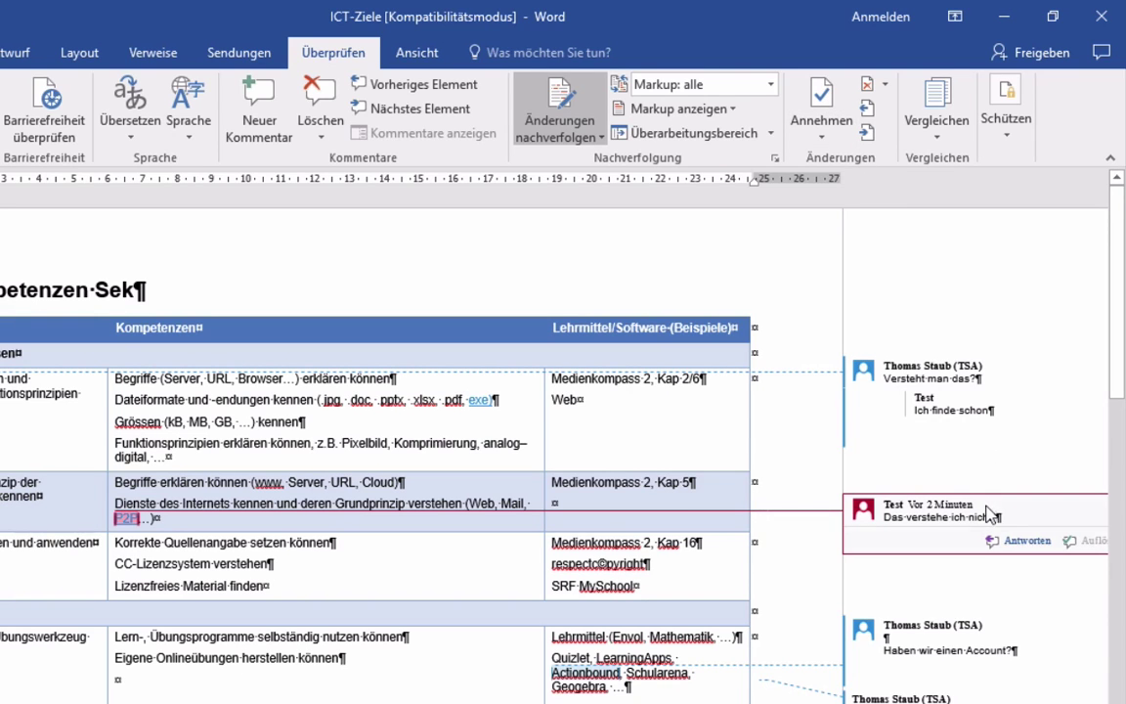
Use Annehmen to move to and accept the paragraph-spacing formatting change
{"action": "triple_click", "coordinate": [994, 519]}
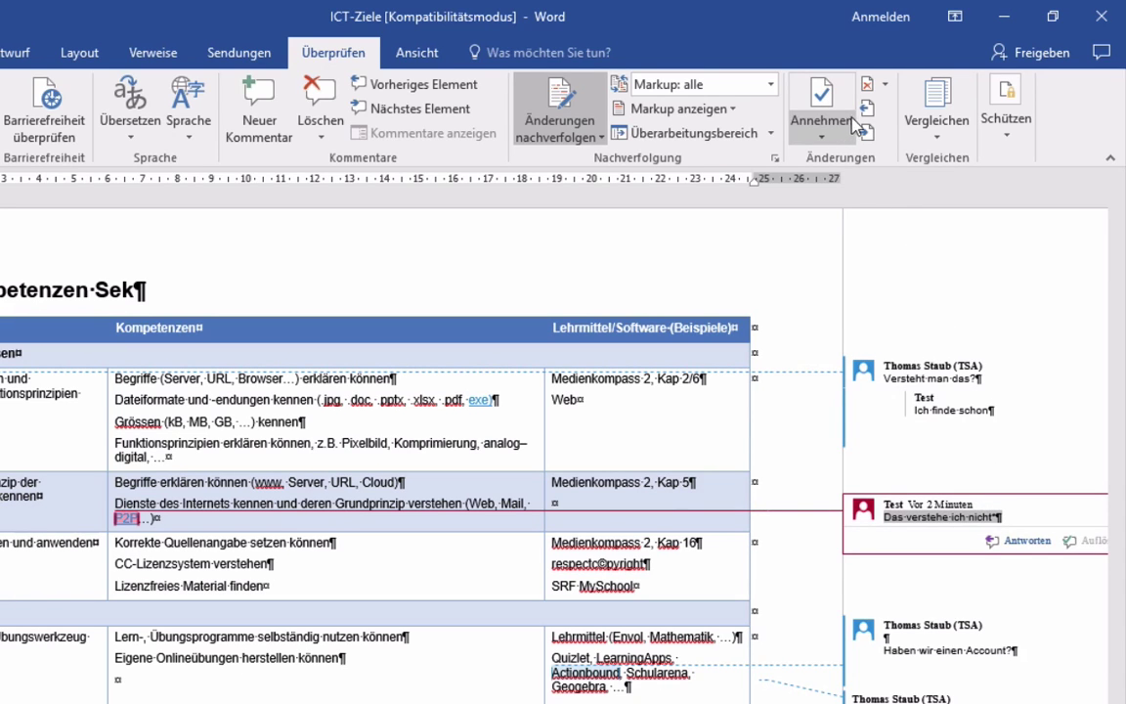
{"action": "left_click", "coordinate": [826, 105]}
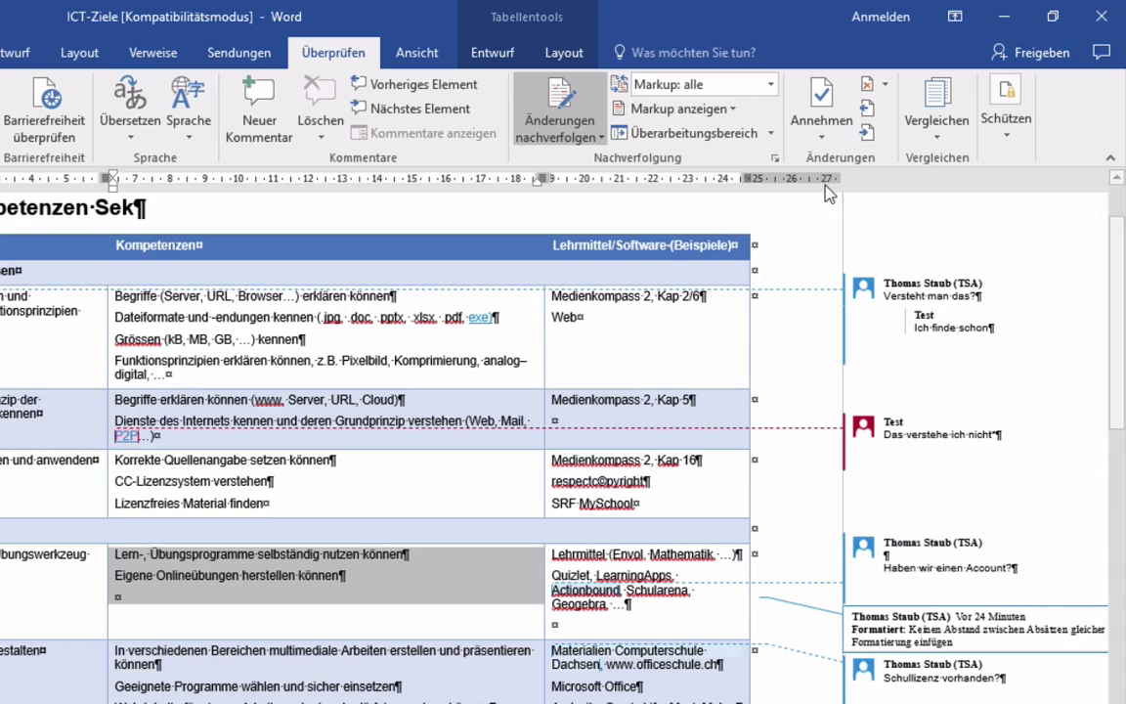
{"action": "left_click", "coordinate": [828, 108]}
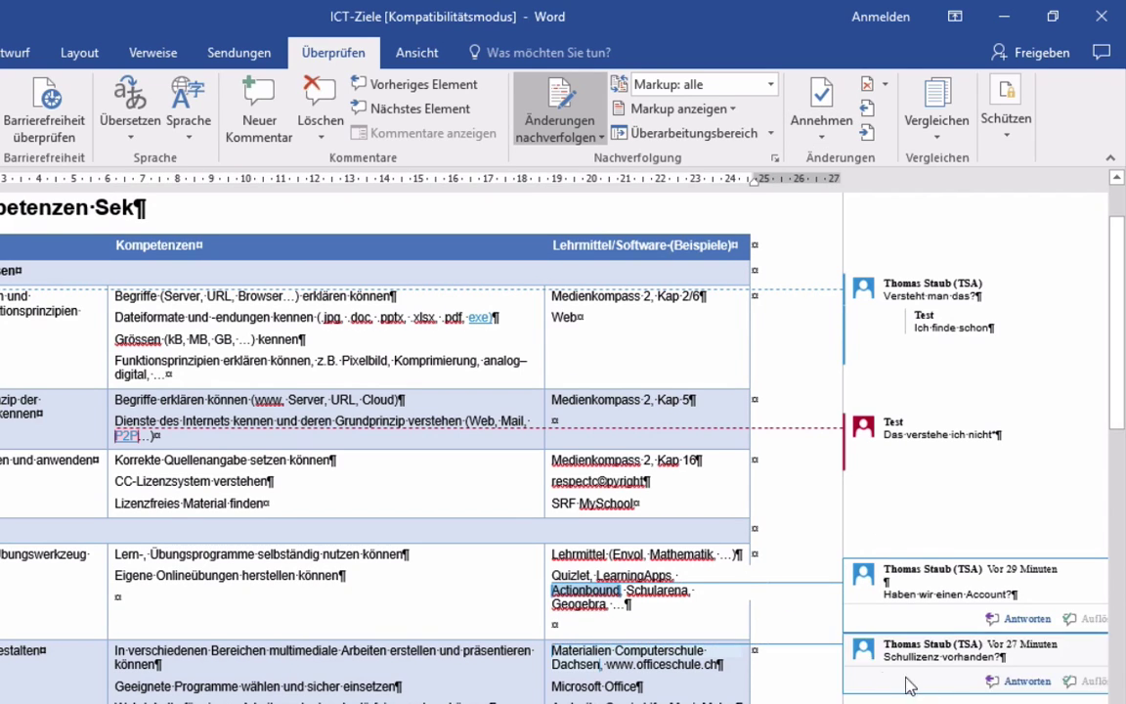